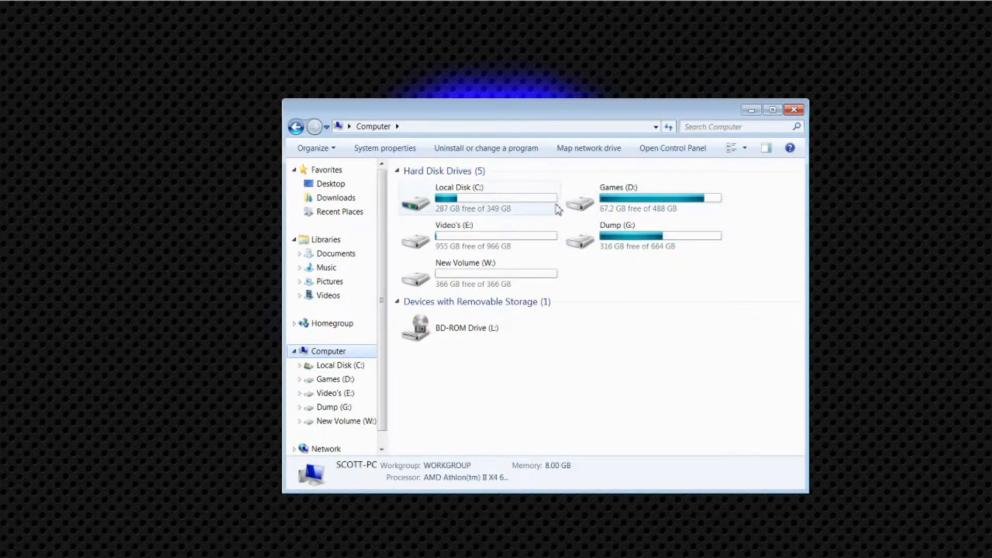
Step: Check the capacity and free space of the hard disk drives in the Computer window and close it
{"action": "mouse_move", "coordinate": [547, 208]}
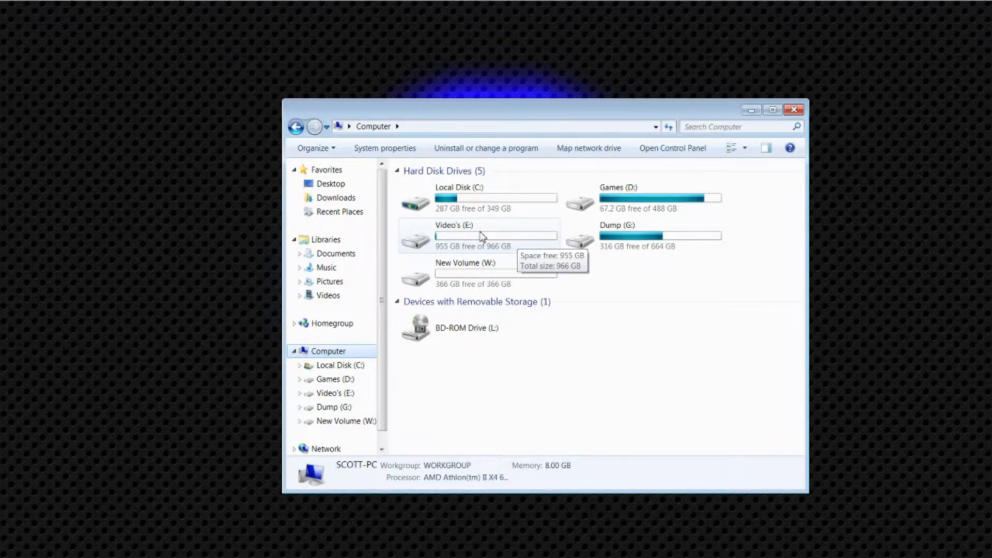
{"action": "mouse_move", "coordinate": [661, 241]}
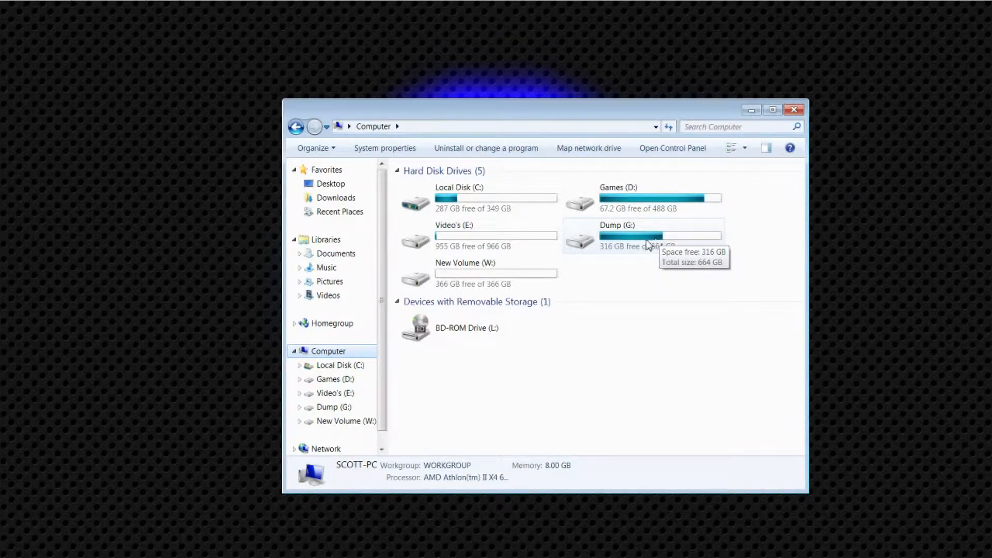
{"action": "left_click", "coordinate": [795, 110]}
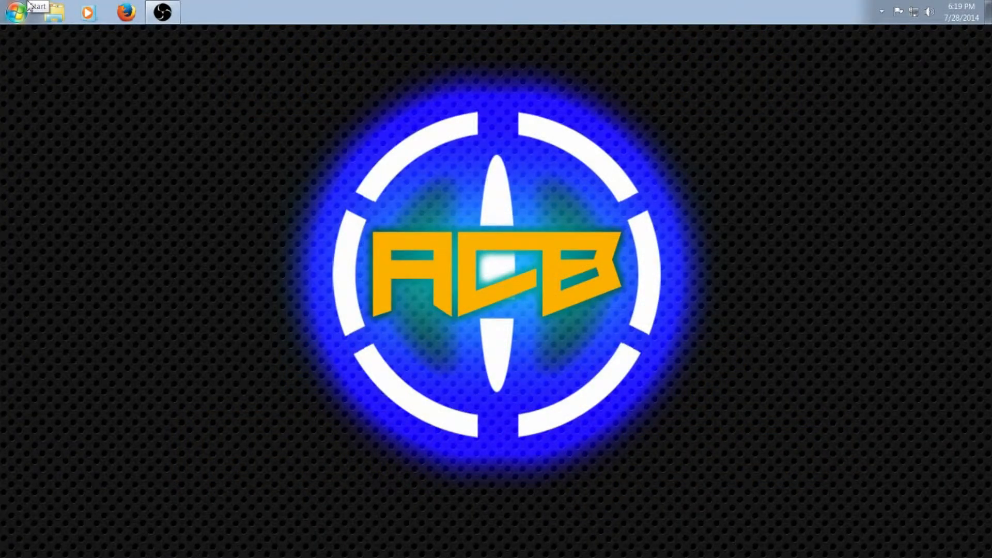
Step: Open Computer Management from the Control Panel's Administrative Tools
{"action": "left_click", "coordinate": [29, 5]}
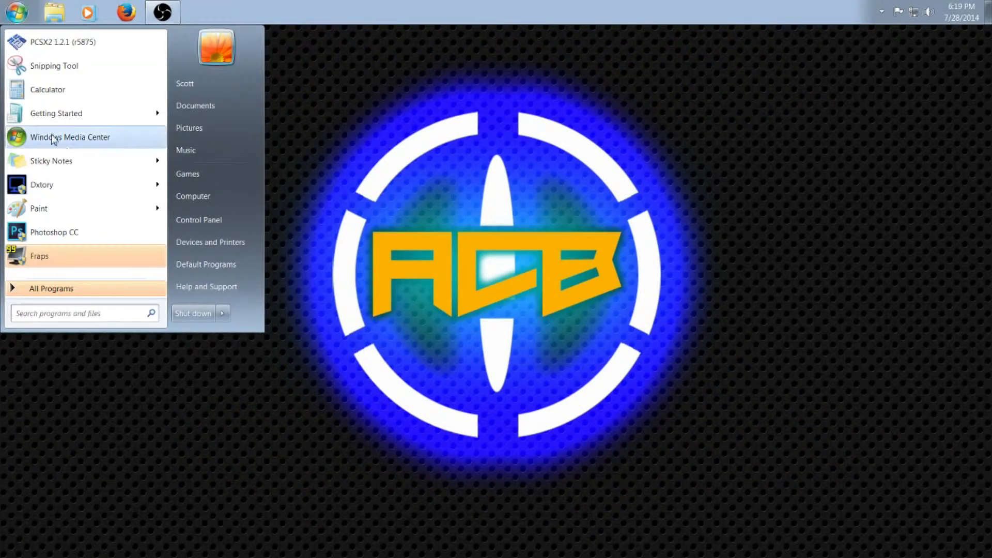
{"action": "left_click", "coordinate": [210, 228]}
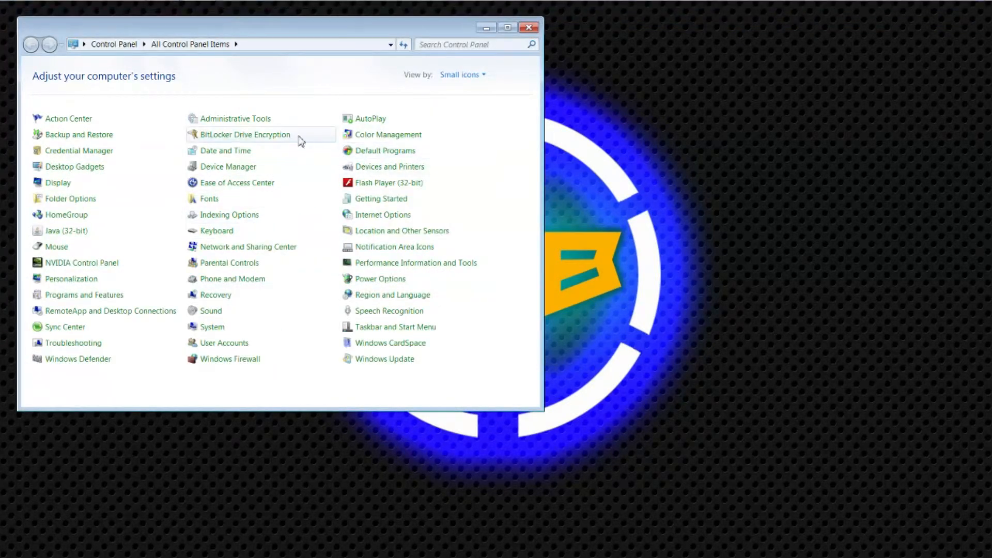
{"action": "left_click", "coordinate": [251, 124]}
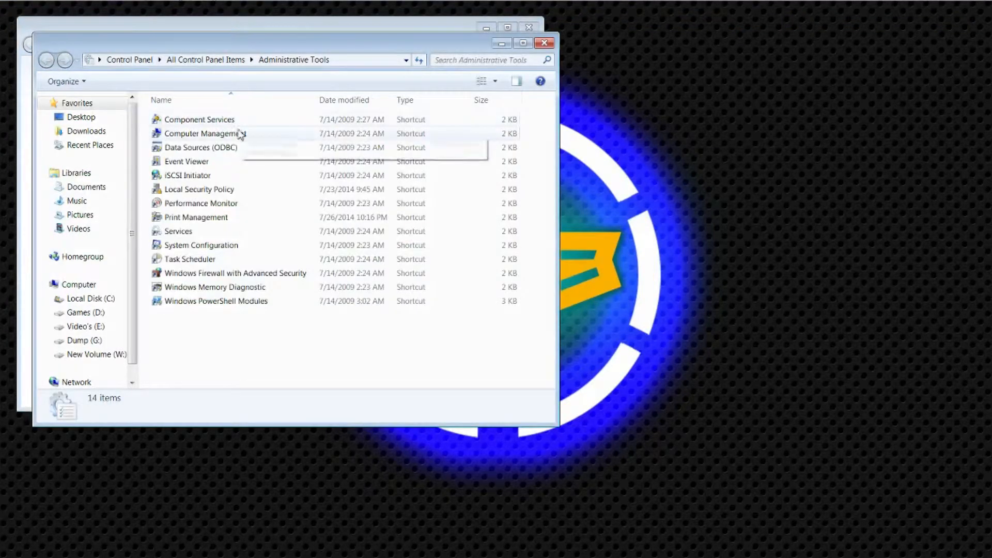
{"action": "left_click", "coordinate": [235, 136]}
{"action": "double_click", "coordinate": [235, 135]}
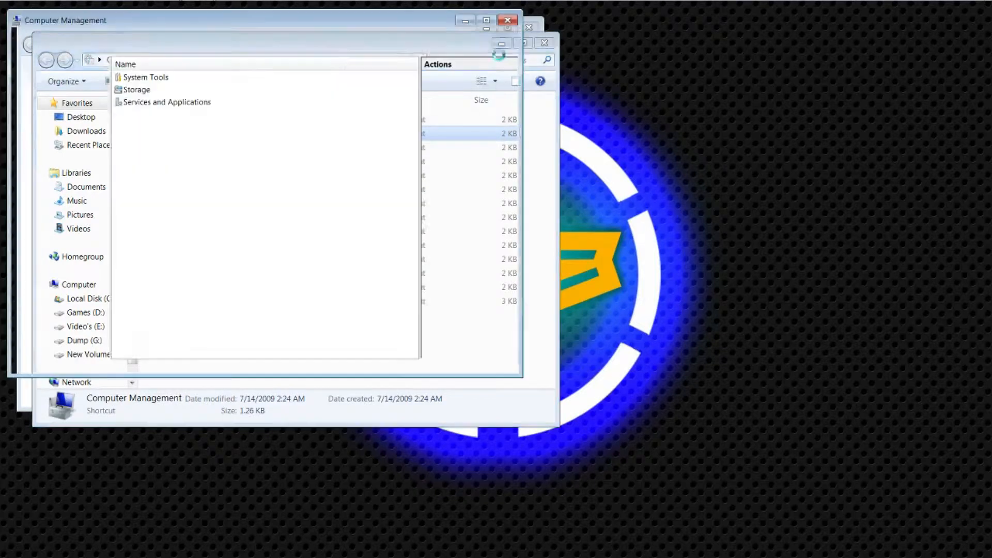
Step: Close the Administrative Tools window, maximize Computer Management and show Disk Management
{"action": "left_click", "coordinate": [544, 44]}
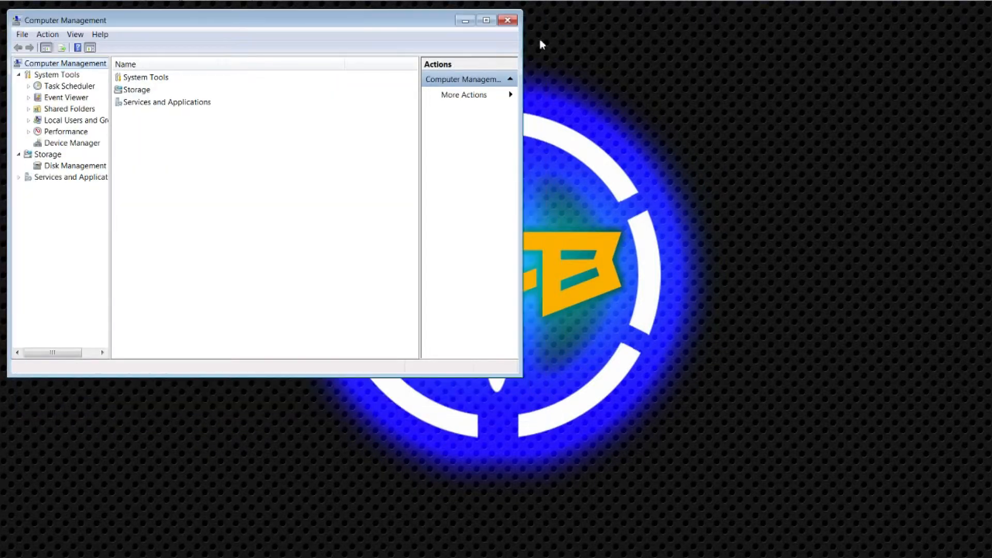
{"action": "left_click", "coordinate": [486, 21]}
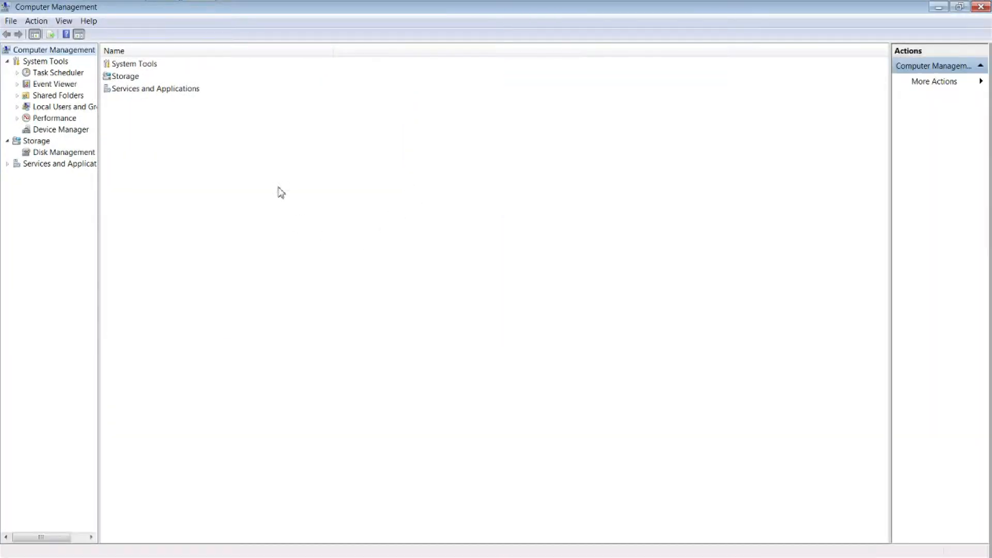
{"action": "left_click", "coordinate": [65, 153]}
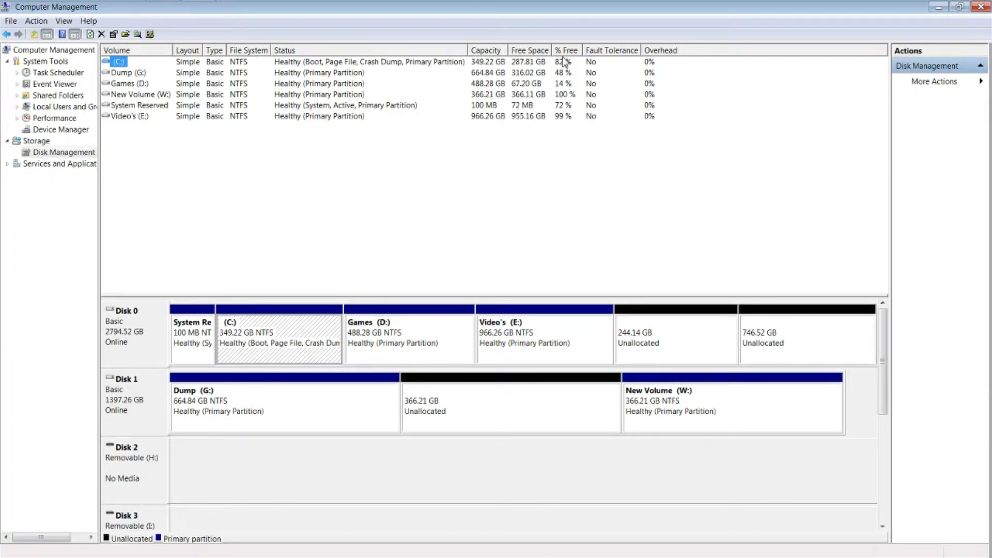
Step: Examine the partitions and unallocated space on Disk 0 and Disk 1, including the Dump (G:) and New Volume (W:) partitions
{"action": "left_click", "coordinate": [260, 84]}
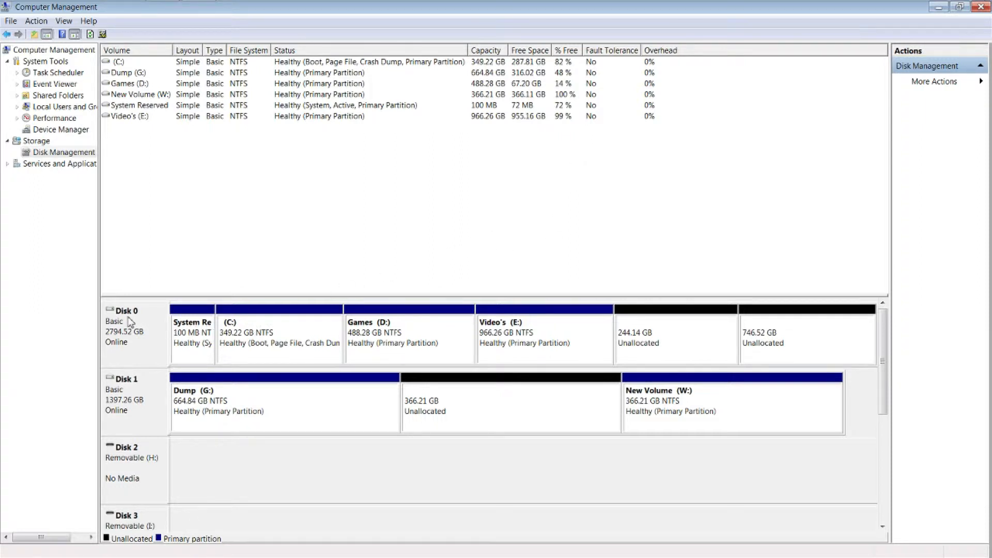
{"action": "left_click", "coordinate": [153, 315]}
{"action": "left_click", "coordinate": [161, 398]}
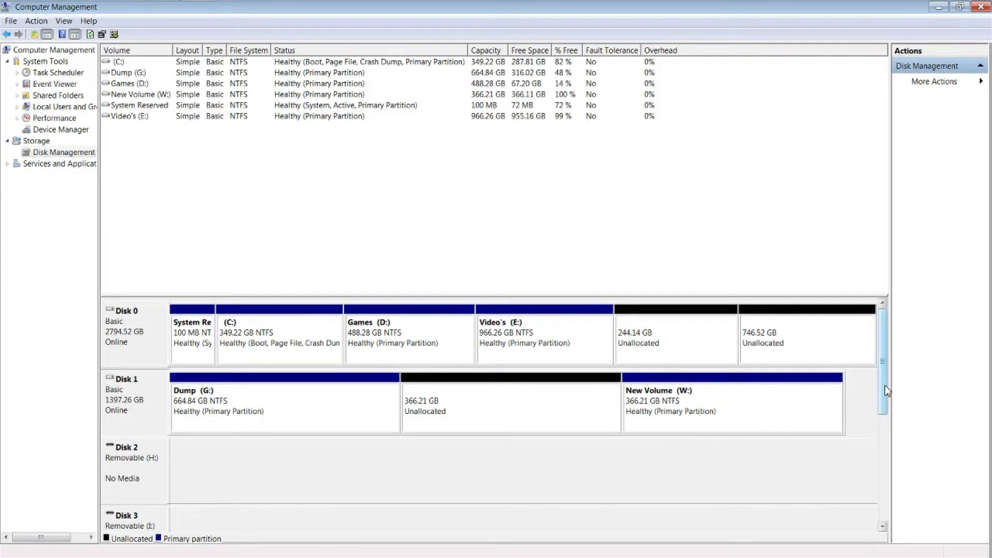
{"action": "mouse_move", "coordinate": [885, 385]}
{"action": "left_mouse_down"}
{"action": "mouse_move", "coordinate": [887, 486]}
{"action": "mouse_move", "coordinate": [885, 367]}
{"action": "left_mouse_up"}
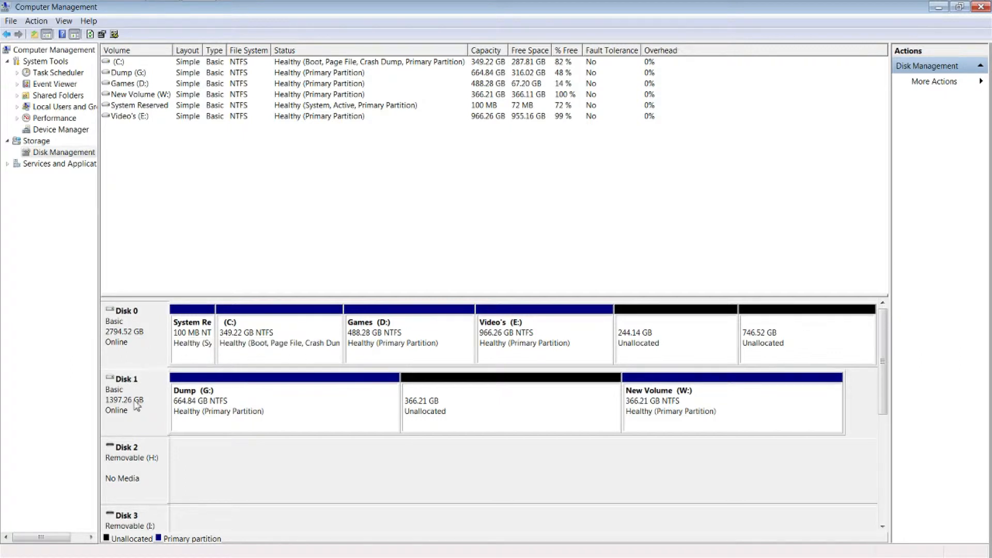
{"action": "left_click", "coordinate": [148, 425]}
{"action": "left_click", "coordinate": [227, 406]}
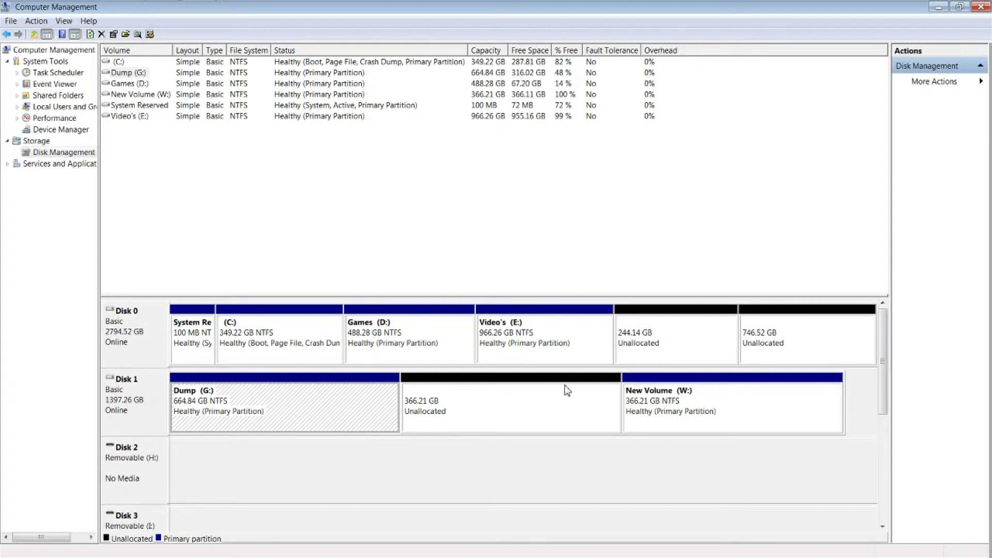
{"action": "left_click", "coordinate": [712, 401]}
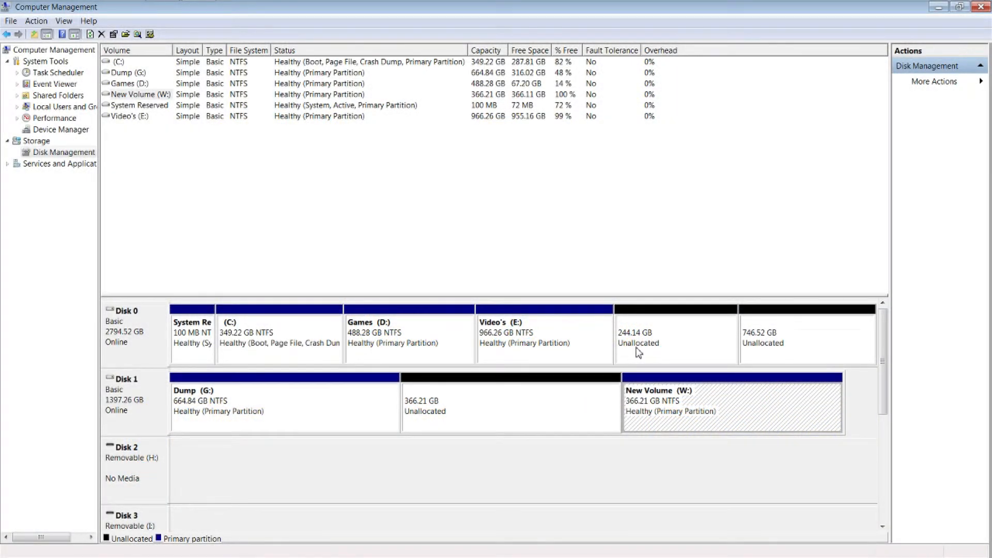
{"action": "left_click", "coordinate": [634, 347]}
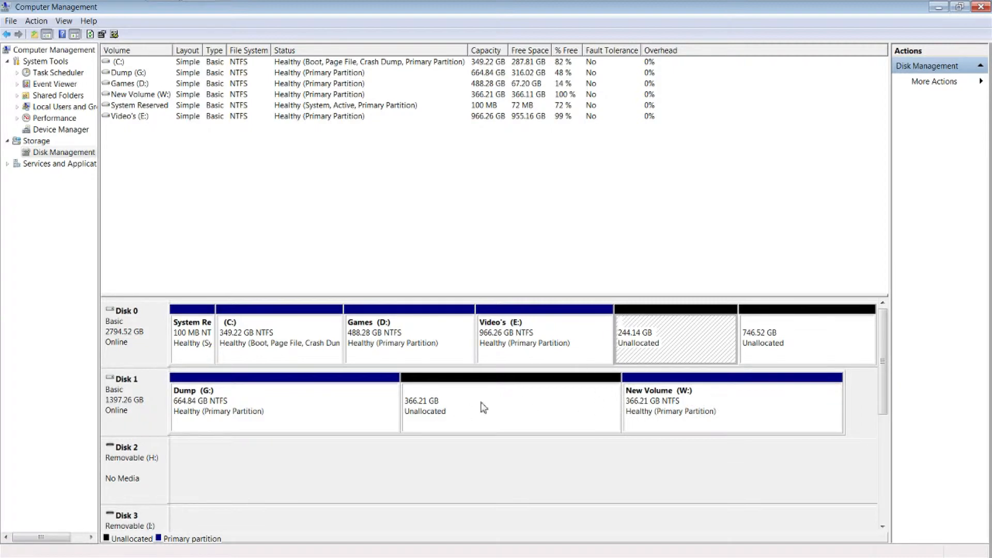
Step: Delete the New Volume (W:) partition from Disk 1 and accept the loss of its data
{"action": "right_click", "coordinate": [692, 399]}
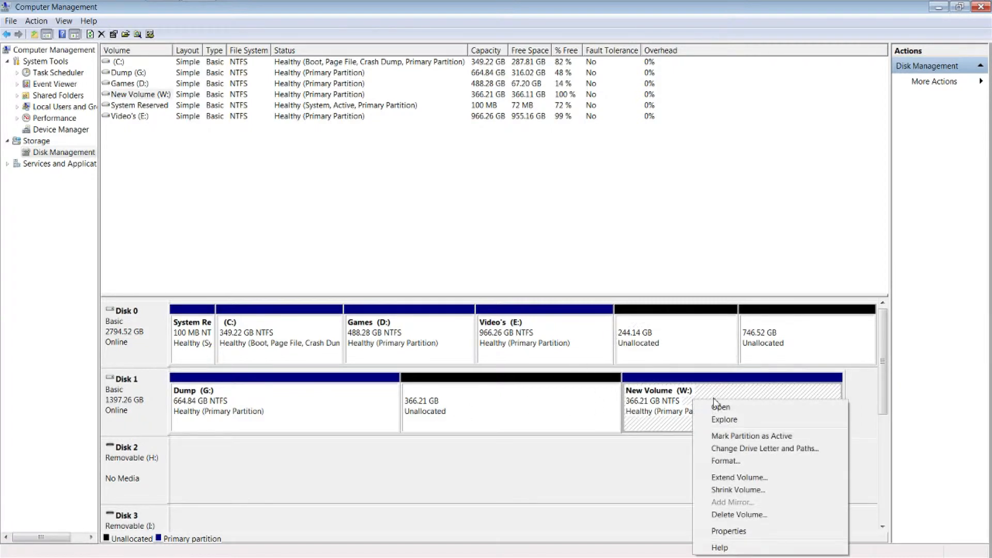
{"action": "left_click", "coordinate": [739, 514]}
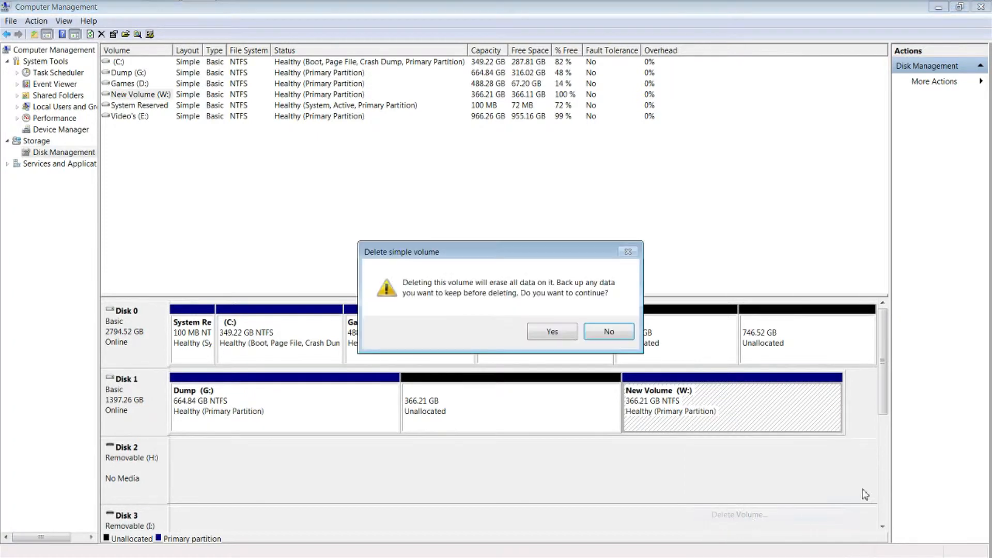
{"action": "left_click", "coordinate": [572, 333]}
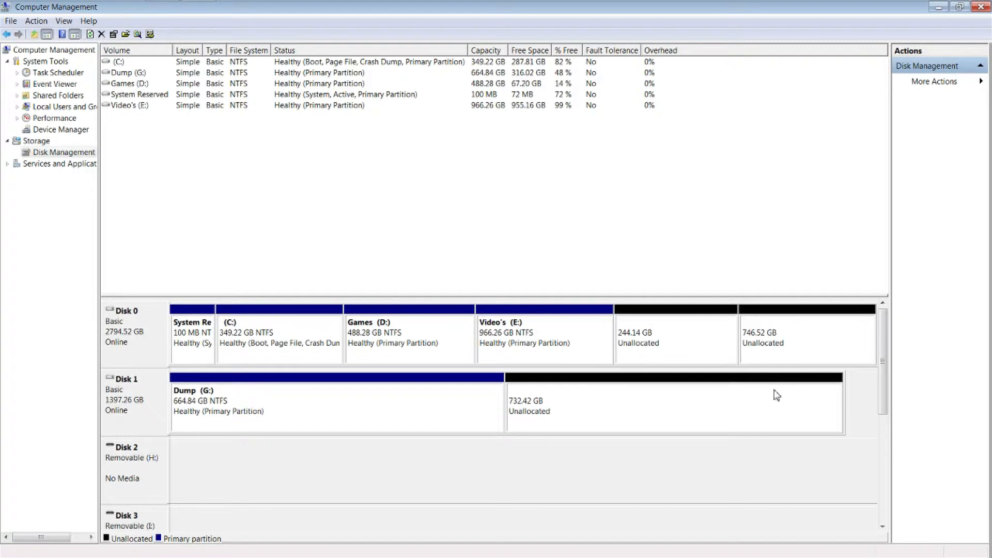
Step: Examine the volume operations offered for Disk 1's unallocated space, the Dump (G:) partition and Disk 0's 244.14 GB unallocated space
{"action": "right_click", "coordinate": [561, 410]}
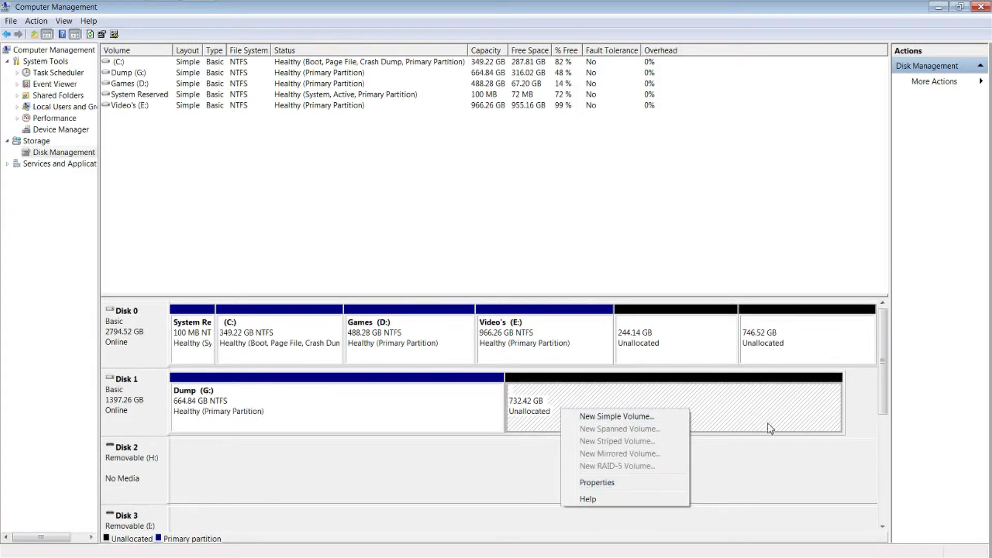
{"action": "left_click", "coordinate": [775, 473]}
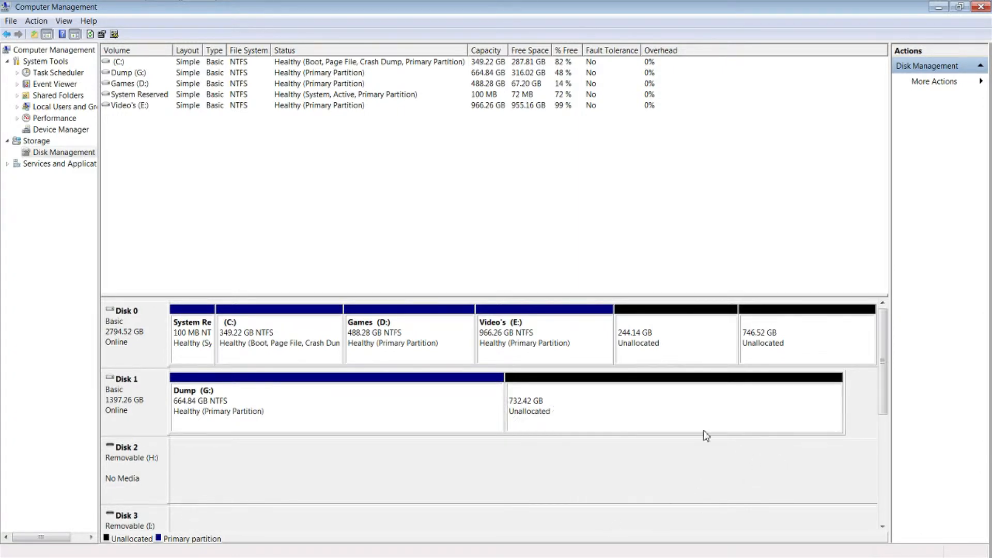
{"action": "right_click", "coordinate": [407, 387]}
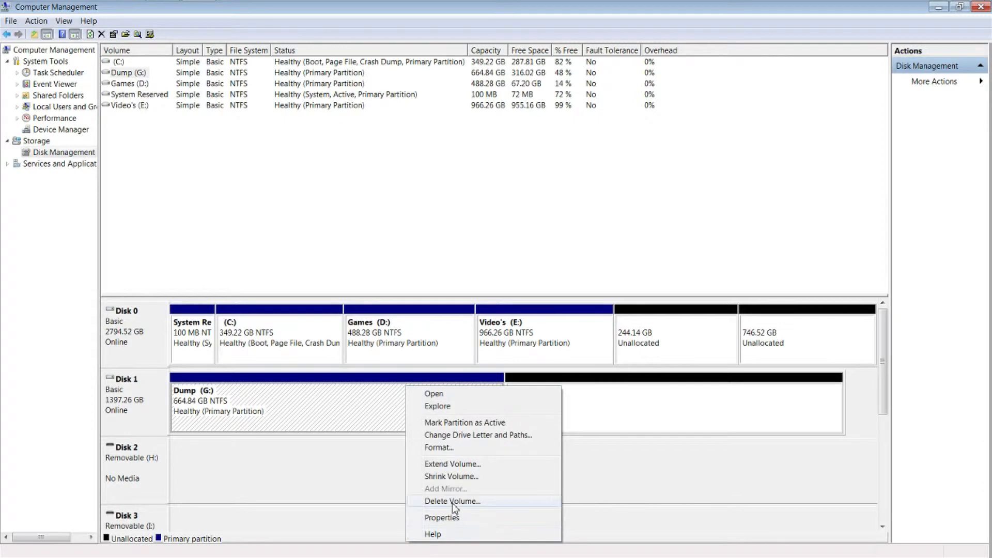
{"action": "left_click", "coordinate": [663, 469]}
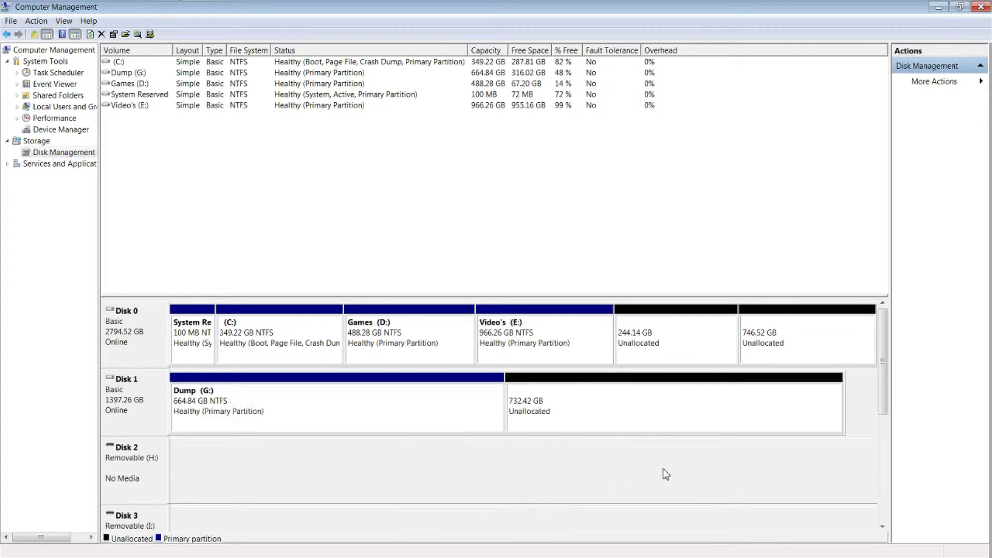
{"action": "left_click", "coordinate": [611, 421]}
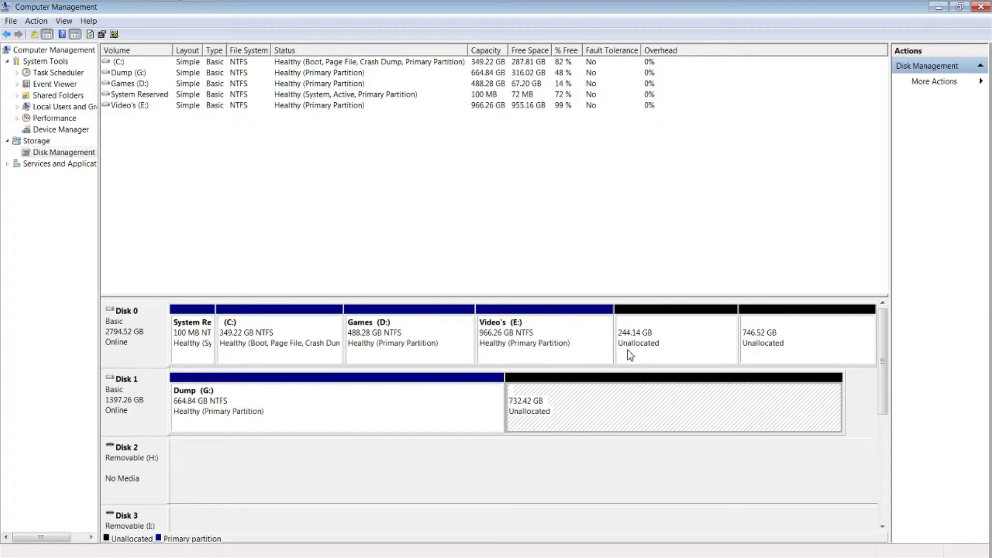
{"action": "right_click", "coordinate": [657, 344]}
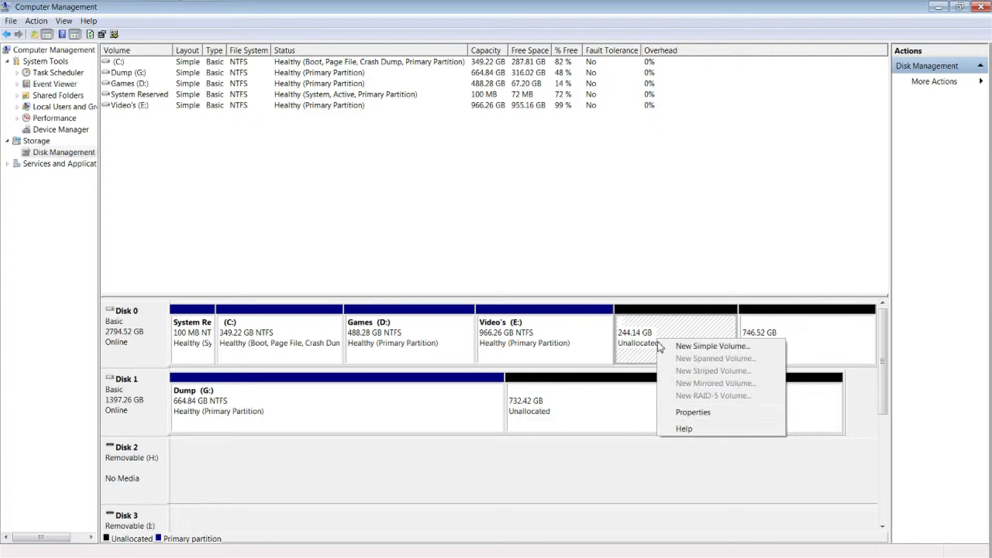
{"action": "left_click", "coordinate": [632, 399]}
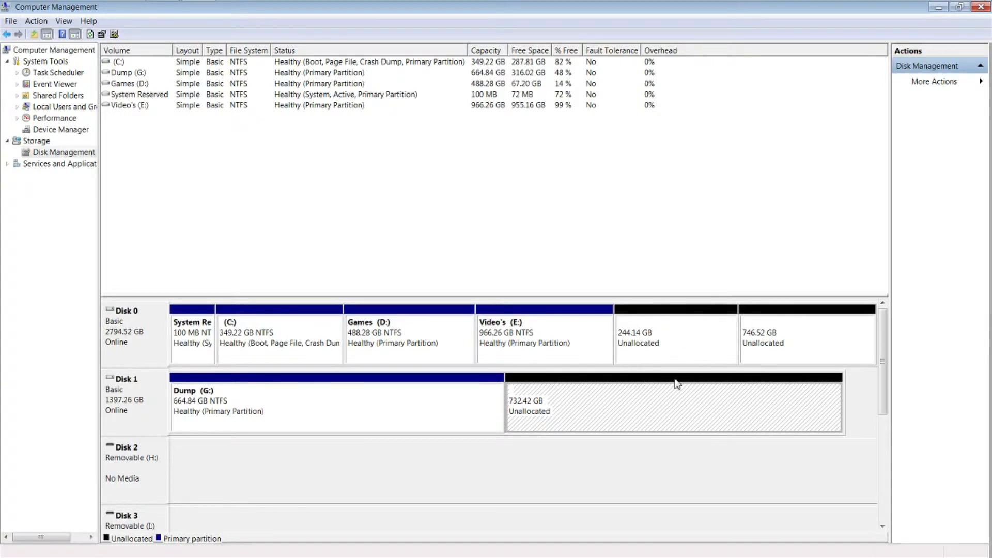
Step: Start a new simple volume in Disk 1's unallocated space and set its size to 749999 MB
{"action": "right_click", "coordinate": [616, 394]}
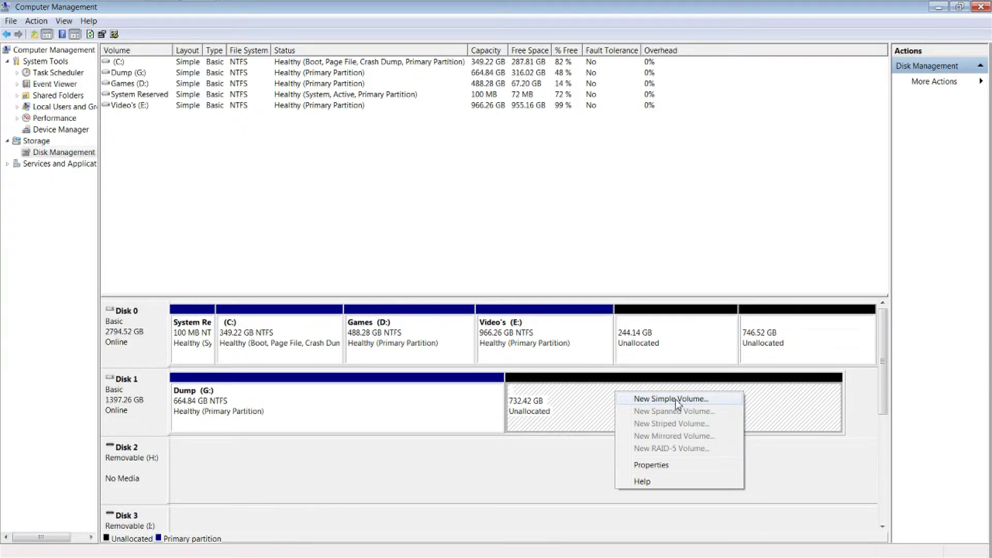
{"action": "left_click", "coordinate": [676, 400]}
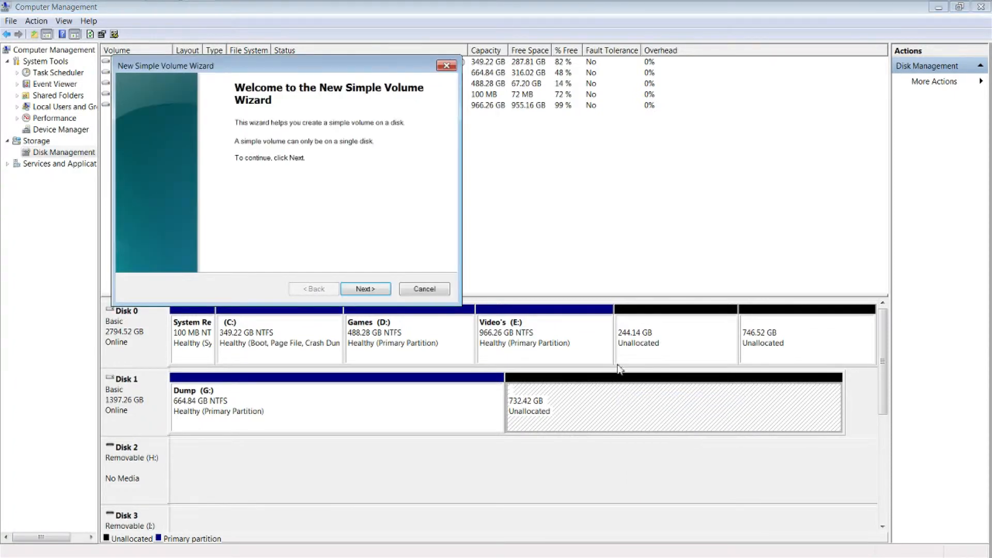
{"action": "left_click", "coordinate": [363, 289]}
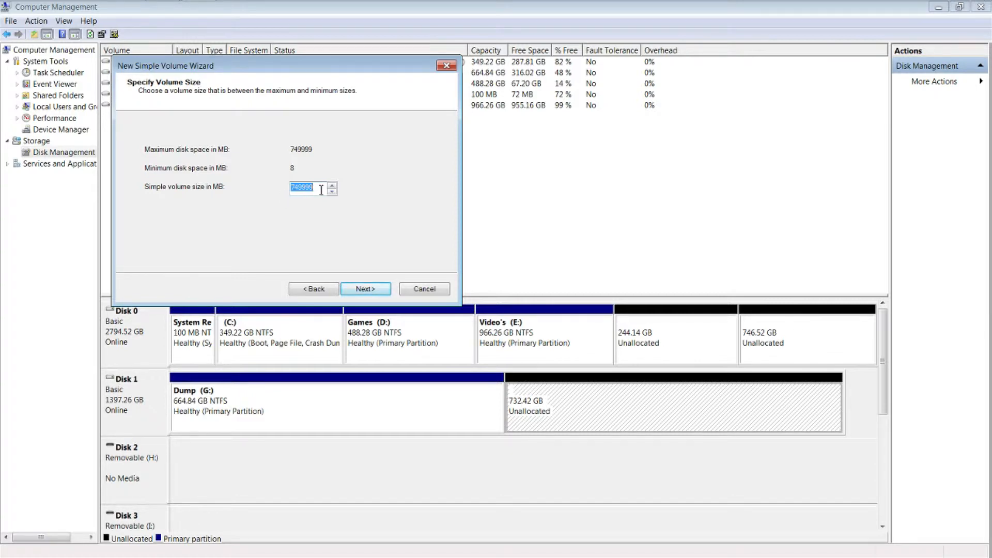
{"action": "type", "text": "250000"}
{"action": "left_click_drag", "start_coordinate": [317, 187], "coordinate": [279, 189]}
{"action": "type", "text": "749999"}
{"action": "left_click", "coordinate": [352, 293]}
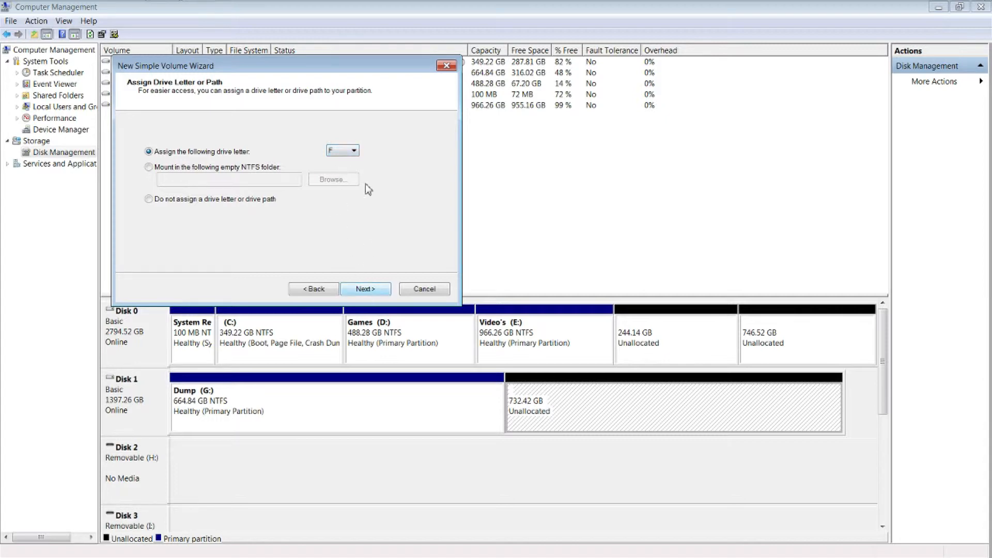
Step: Assign drive letter W to the new volume and choose NTFS as its file system
{"action": "left_click", "coordinate": [343, 150]}
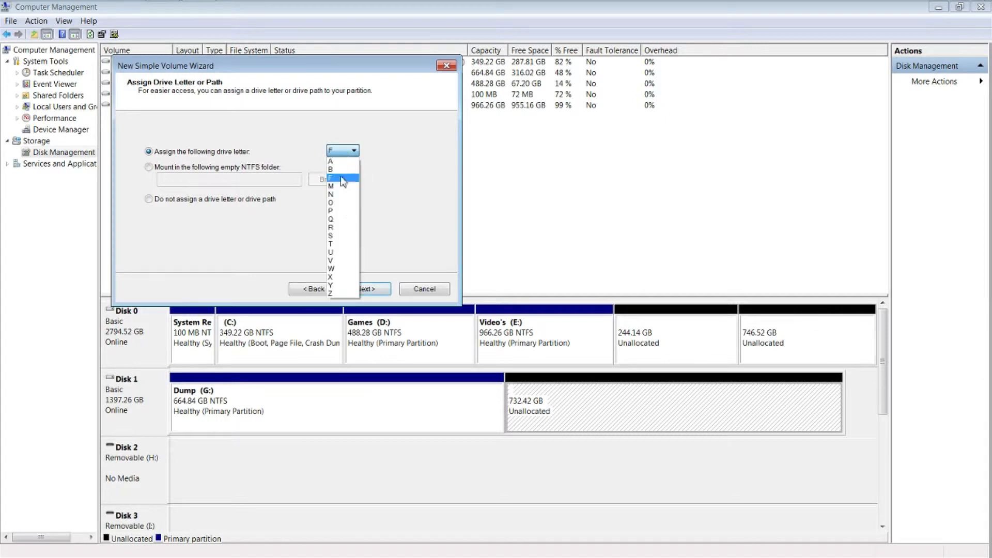
{"action": "left_click", "coordinate": [337, 269]}
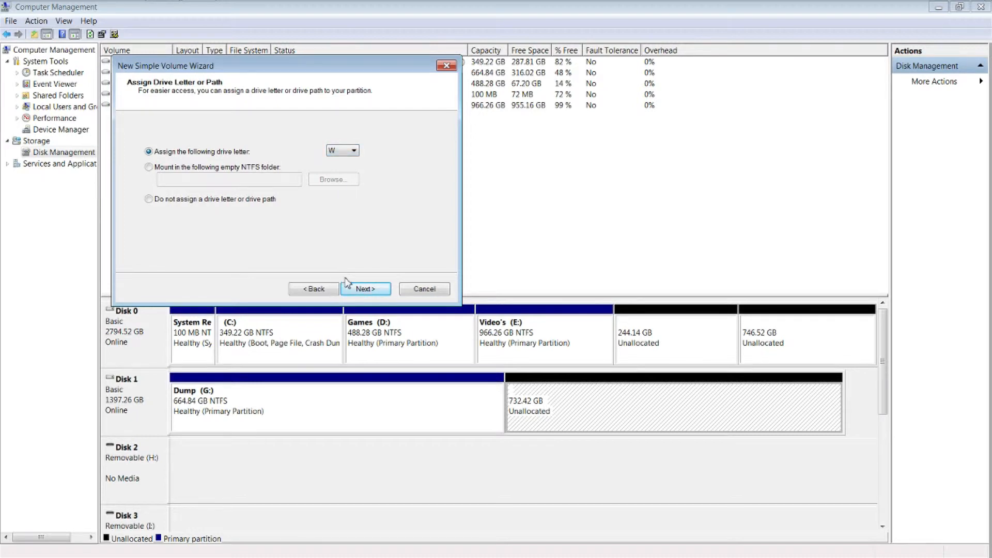
{"action": "double_click", "coordinate": [373, 293]}
{"action": "left_click", "coordinate": [323, 290]}
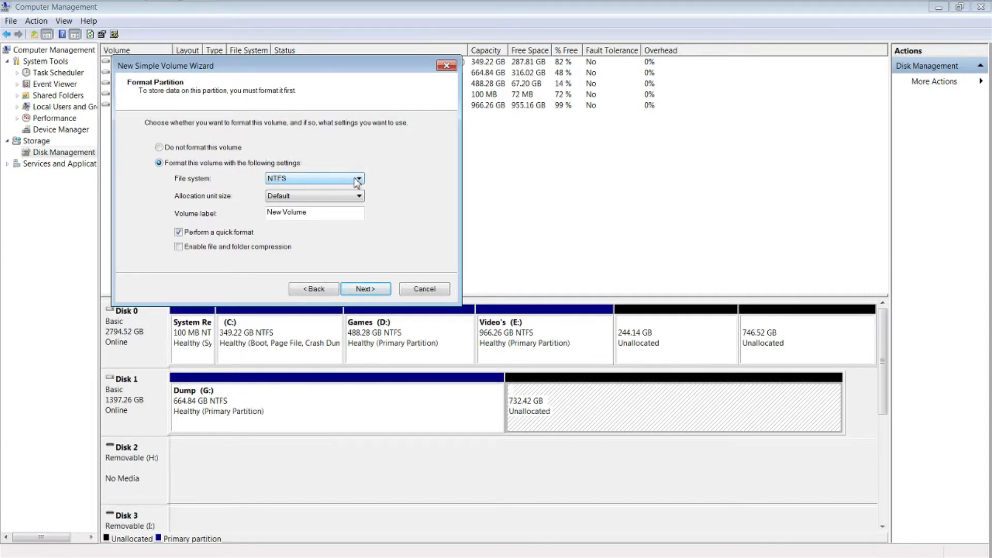
{"action": "left_click", "coordinate": [287, 181]}
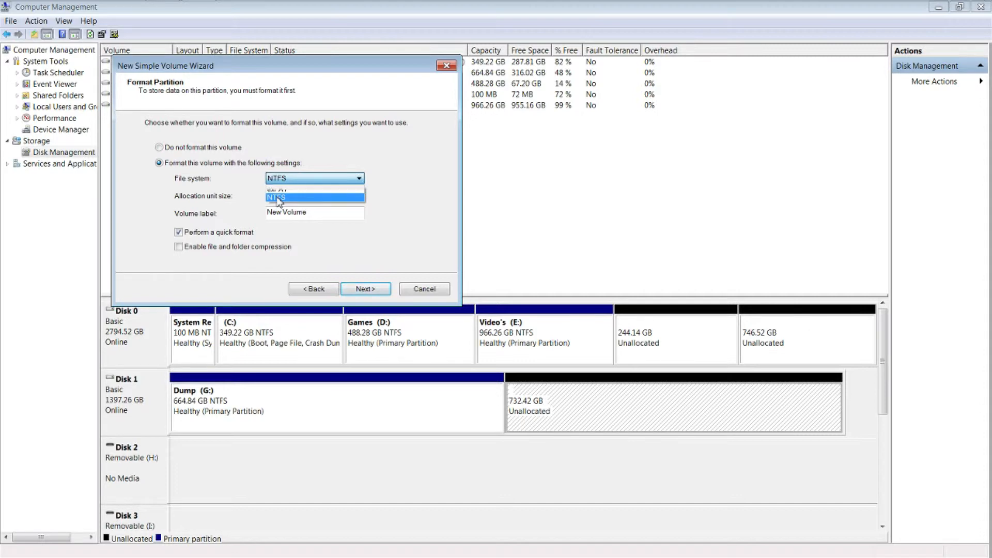
{"action": "left_click", "coordinate": [277, 197]}
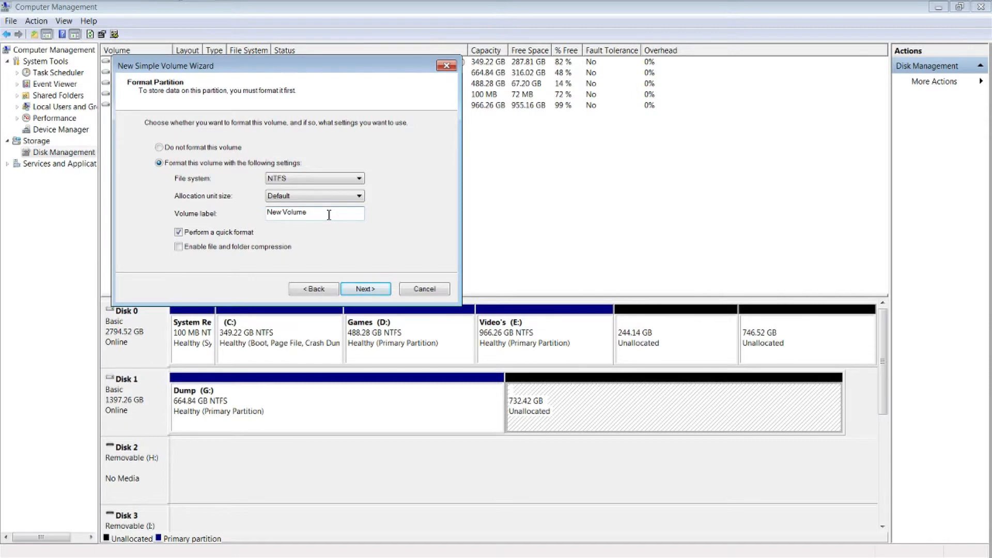
{"action": "left_click_drag", "start_coordinate": [328, 215], "coordinate": [265, 214]}
{"action": "key", "text": "BackSpace"}
{"action": "type", "text": "Website"}
Step: Label the new volume AffordableComputerBuilding and enable file and folder compression for it
{"action": "left_click_drag", "start_coordinate": [310, 216], "coordinate": [268, 213]}
{"action": "type", "text": "AffordableComputerBuilding"}
{"action": "left_click", "coordinate": [179, 248]}
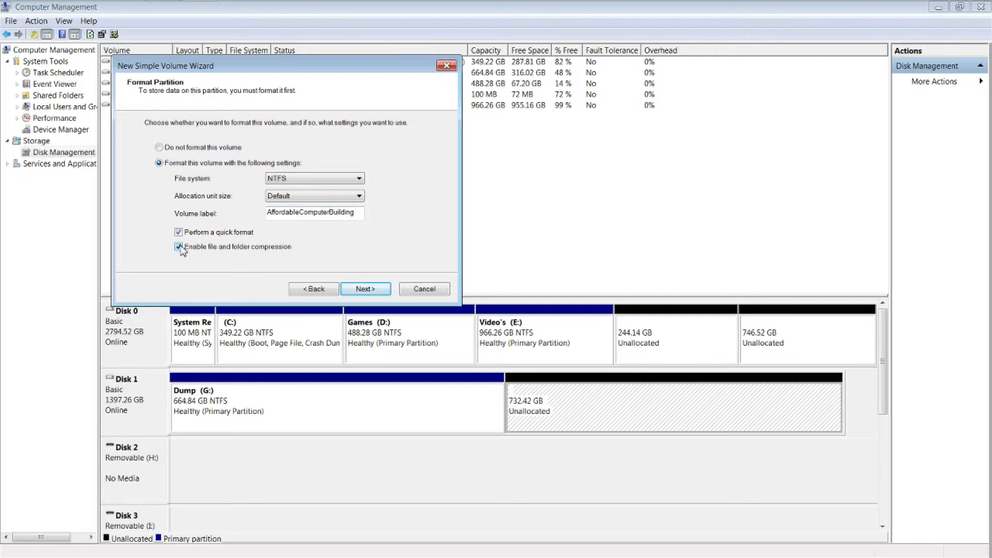
Step: Review the settings summary, finish creating the new simple volume, and dismiss the AutoPlay window for drive W:
{"action": "left_click", "coordinate": [357, 290]}
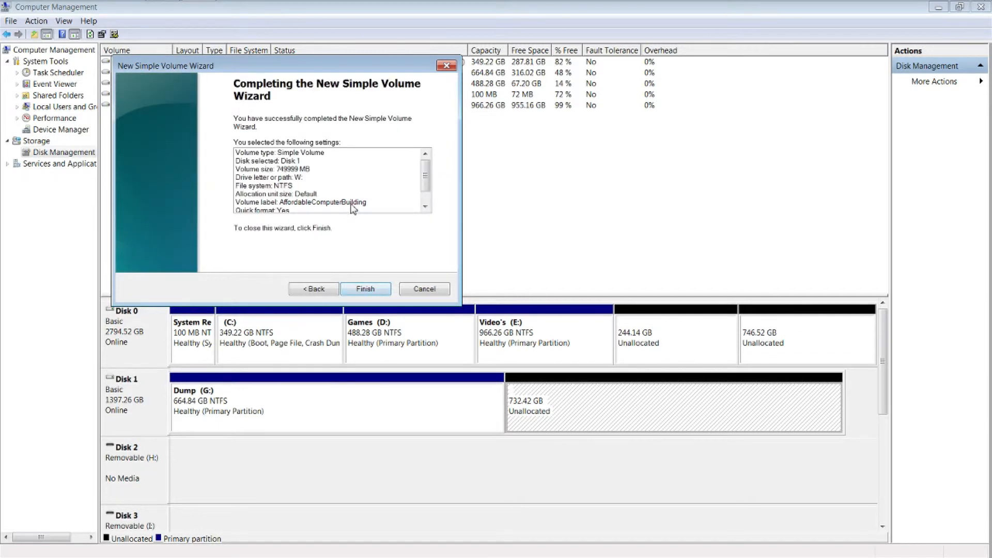
{"action": "scroll", "coordinate": [354, 208], "scroll_direction": "down", "scroll_amount": 2}
{"action": "left_click", "coordinate": [365, 289]}
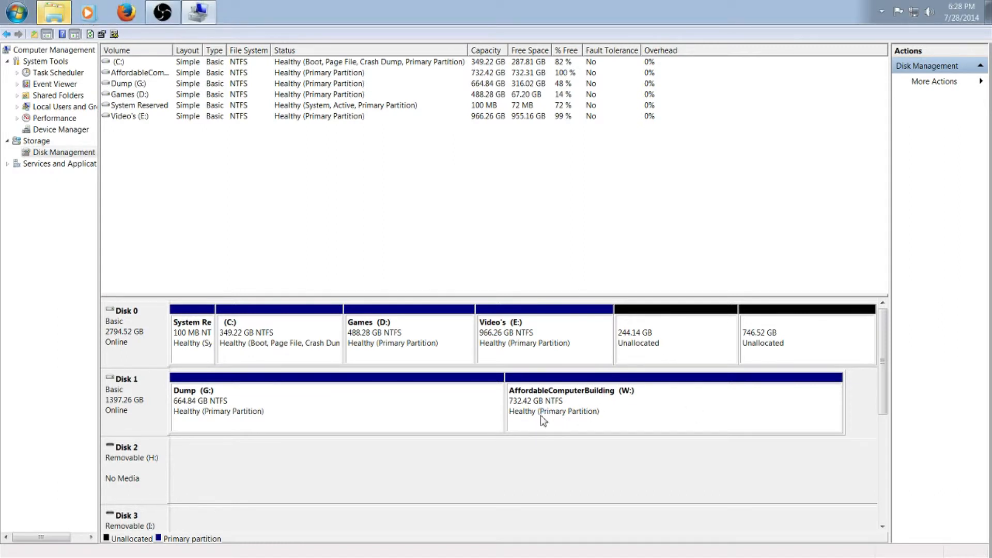
{"action": "left_click", "coordinate": [55, 11]}
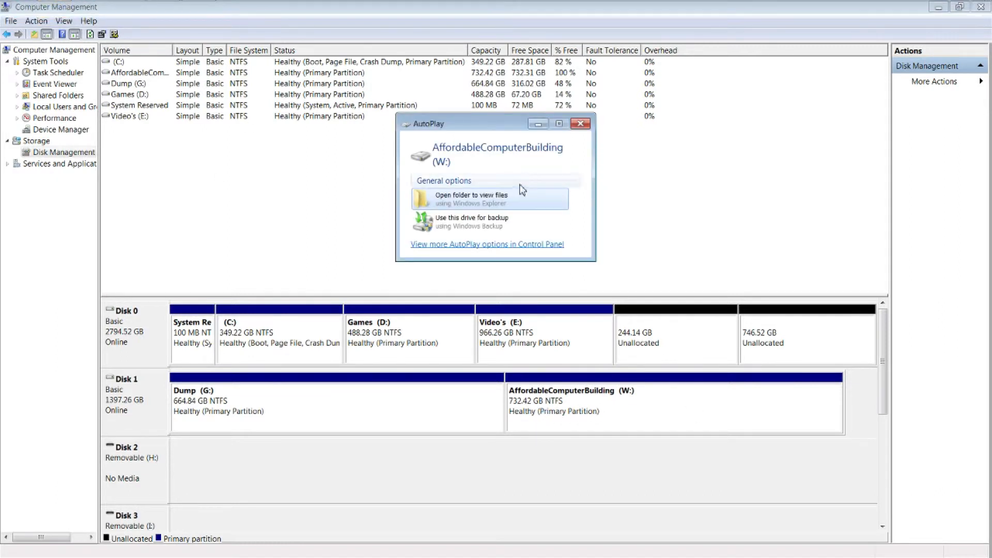
{"action": "left_click", "coordinate": [583, 128]}
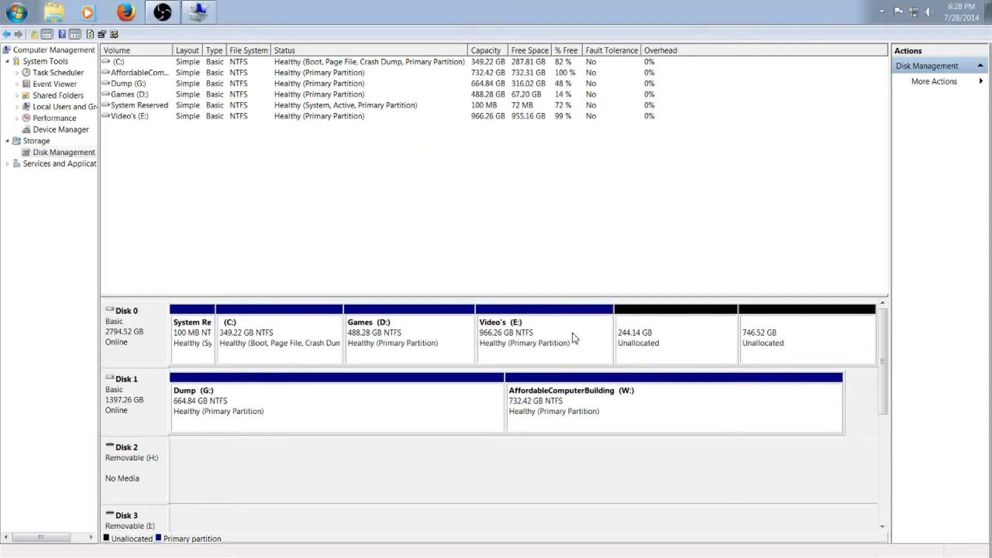
Step: Examine the general properties of the Dump (G:) partition on Disk 1, including its used and free space
{"action": "left_click", "coordinate": [591, 403]}
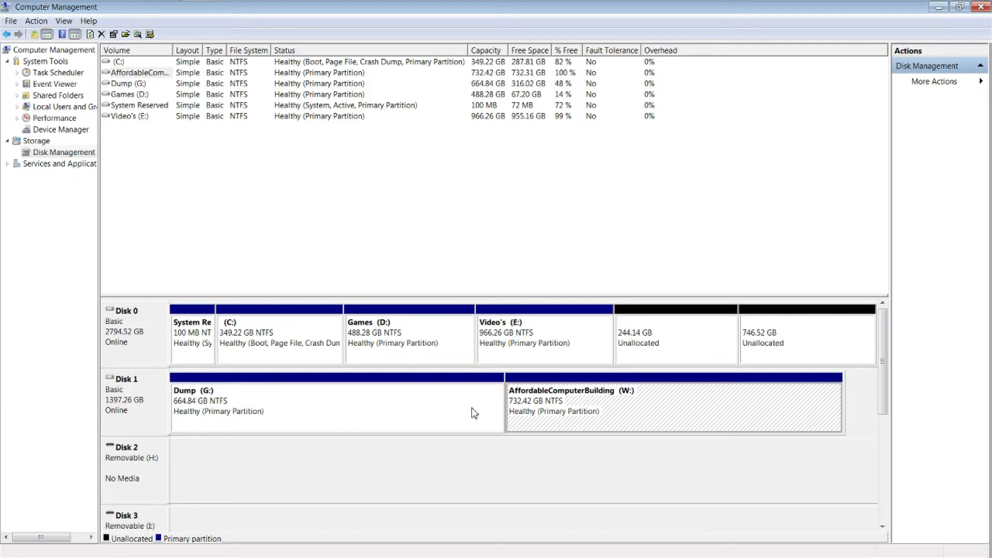
{"action": "left_click", "coordinate": [372, 390]}
{"action": "right_click", "coordinate": [361, 405]}
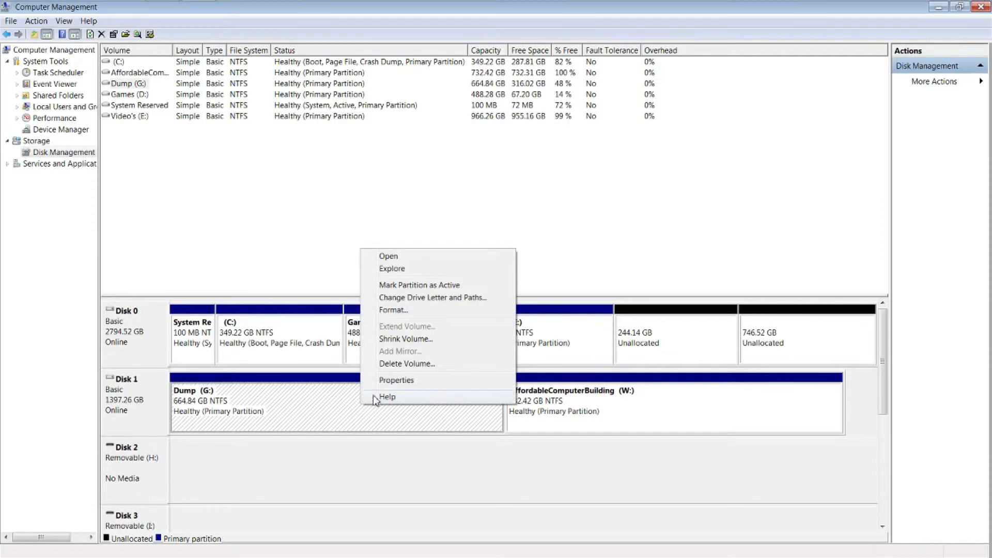
{"action": "left_click", "coordinate": [396, 380]}
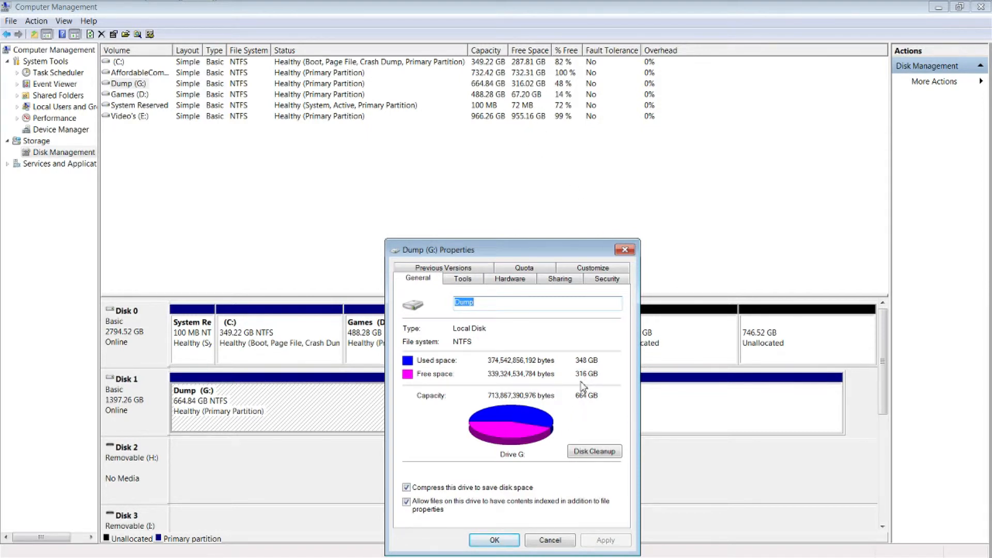
{"action": "left_click", "coordinate": [561, 541]}
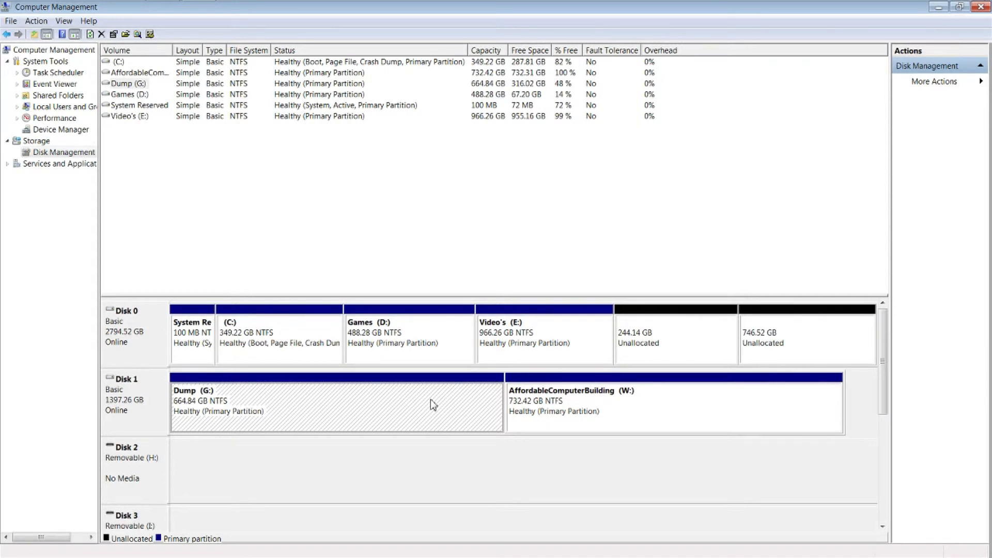
Step: Shrink the AffordableComputerBuilding (W:) volume on Disk 1 by 240000 MB
{"action": "left_click", "coordinate": [636, 407]}
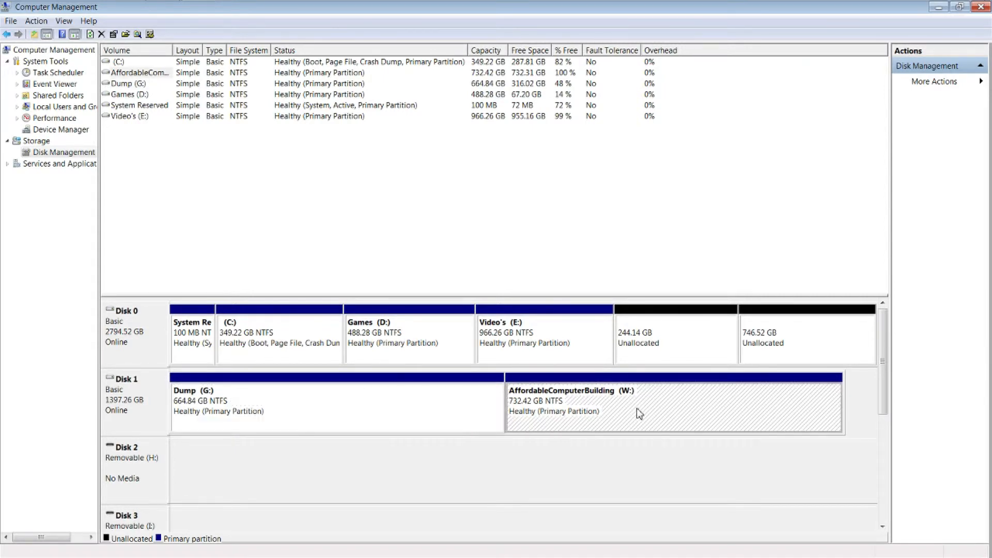
{"action": "right_click", "coordinate": [663, 408]}
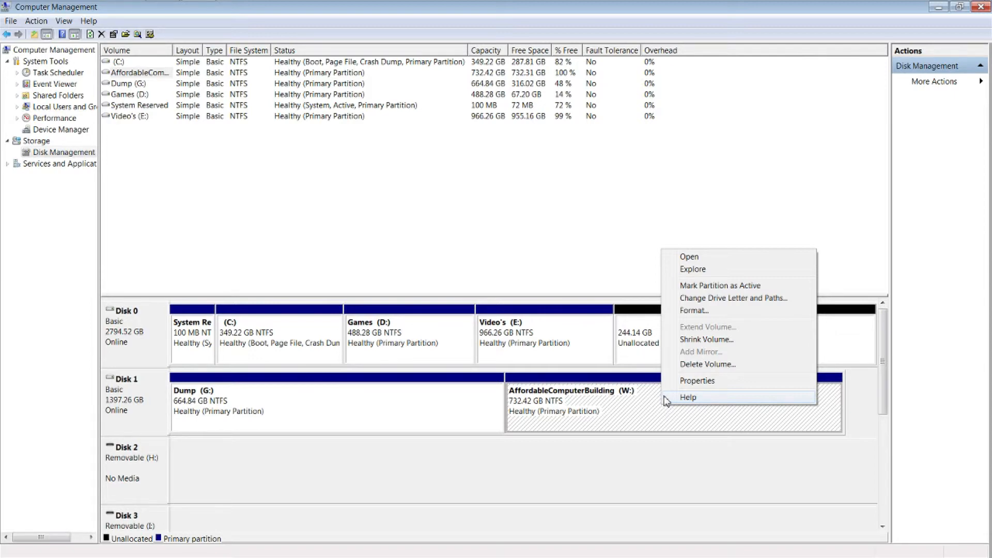
{"action": "left_click", "coordinate": [705, 344]}
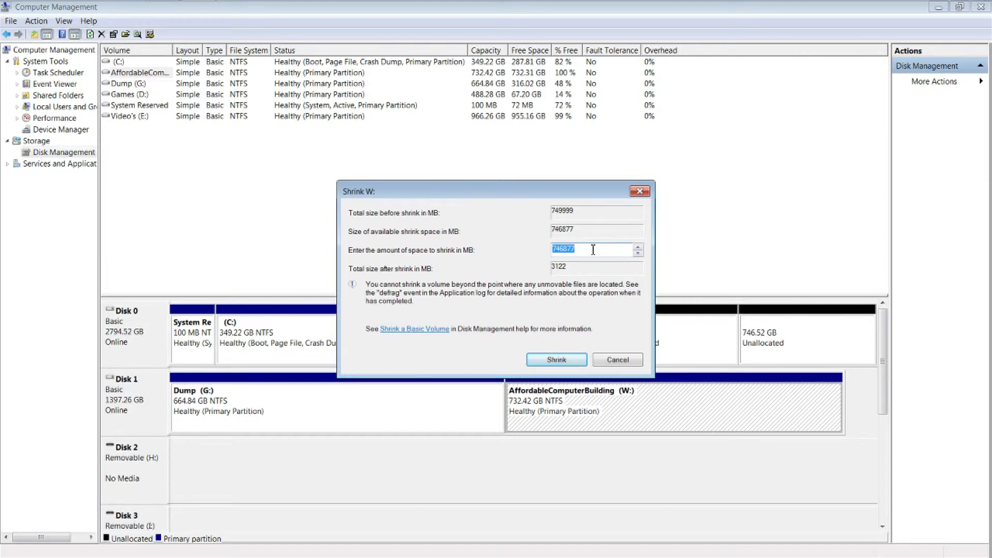
{"action": "type", "text": "3"}
{"action": "key", "text": "BackSpace"}
{"action": "type", "text": "240000"}
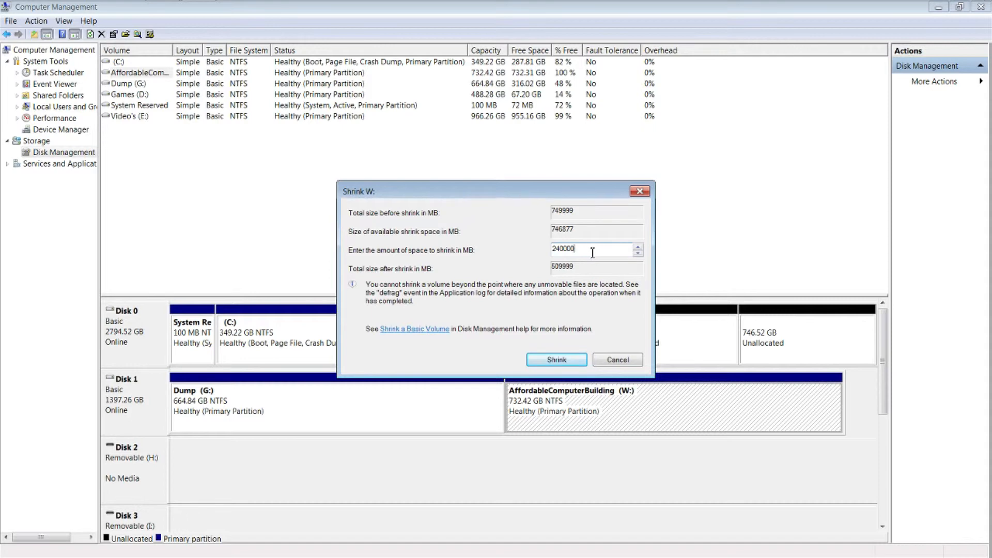
{"action": "left_click", "coordinate": [557, 360]}
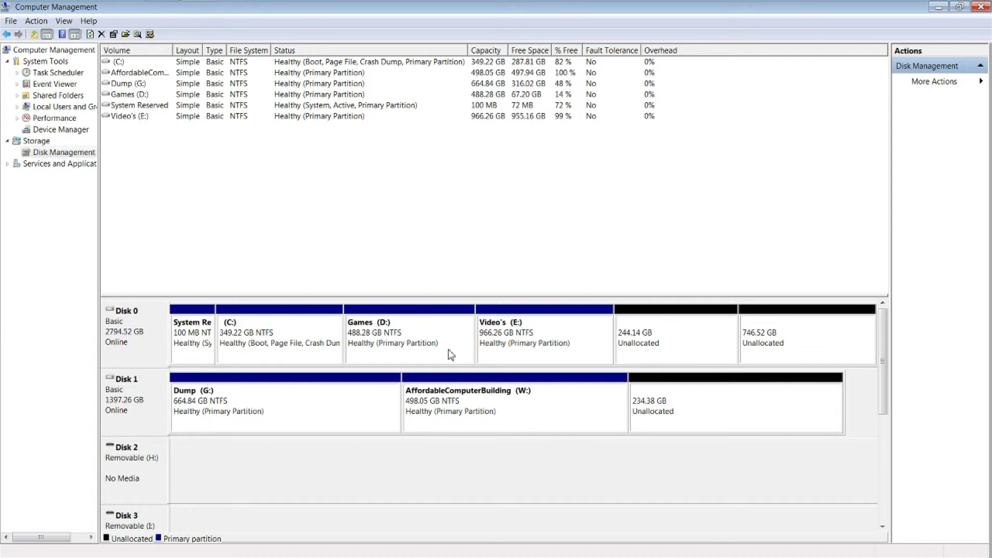
Step: Examine the general properties of the Games (D:) partition on Disk 0, including its used and free space
{"action": "right_click", "coordinate": [421, 327]}
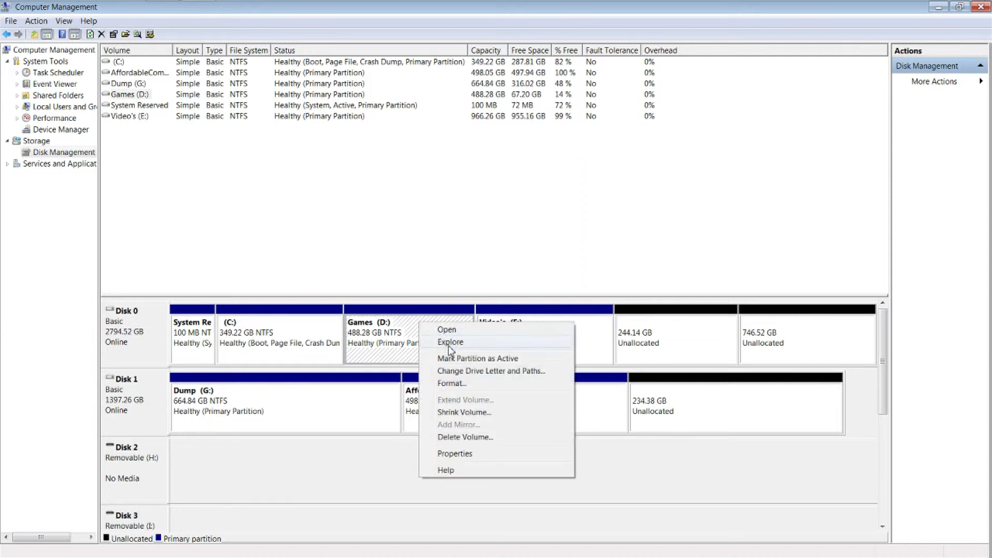
{"action": "left_click", "coordinate": [459, 454]}
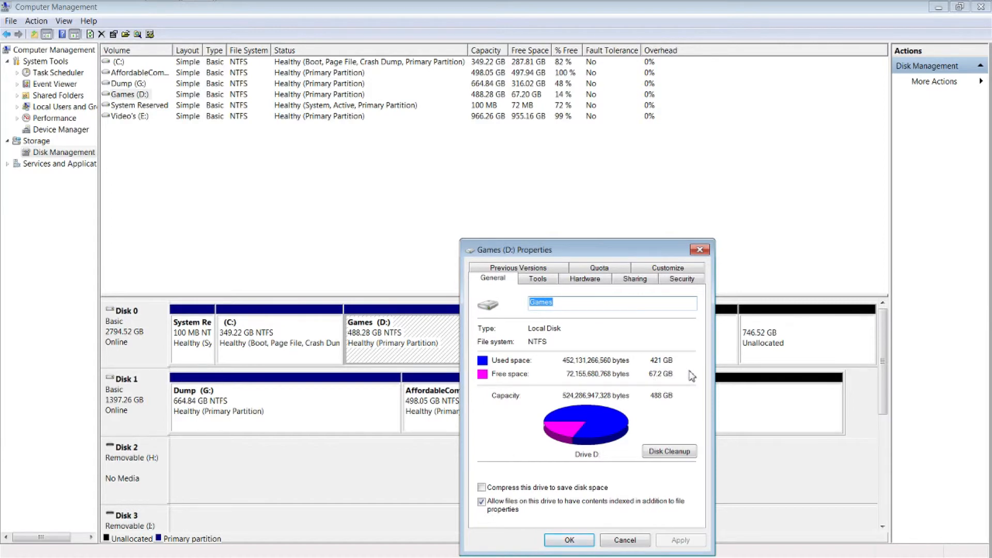
{"action": "left_click", "coordinate": [700, 250]}
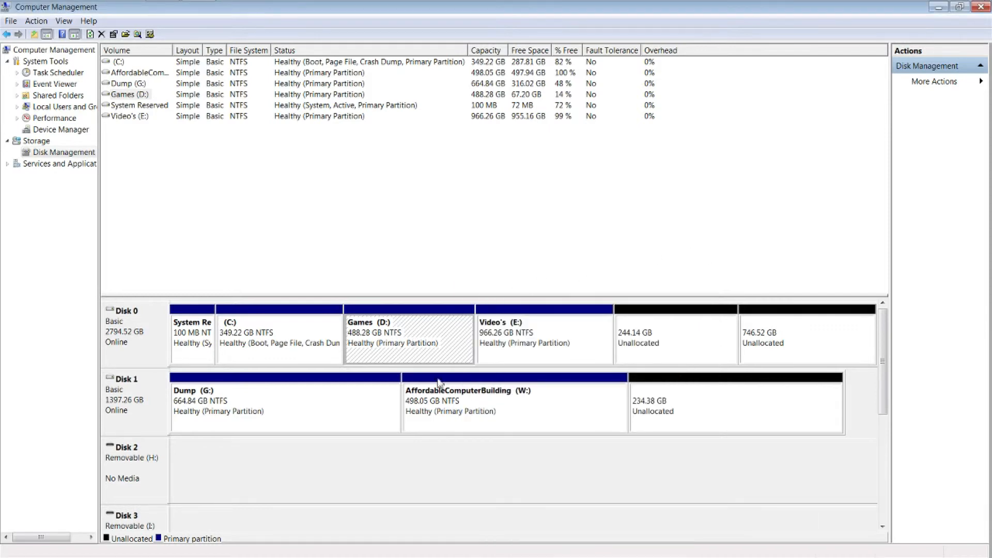
Step: Extend the AffordableComputerBuilding (W:) volume with 240000 MB of Disk 1's unallocated space
{"action": "left_click", "coordinate": [529, 402]}
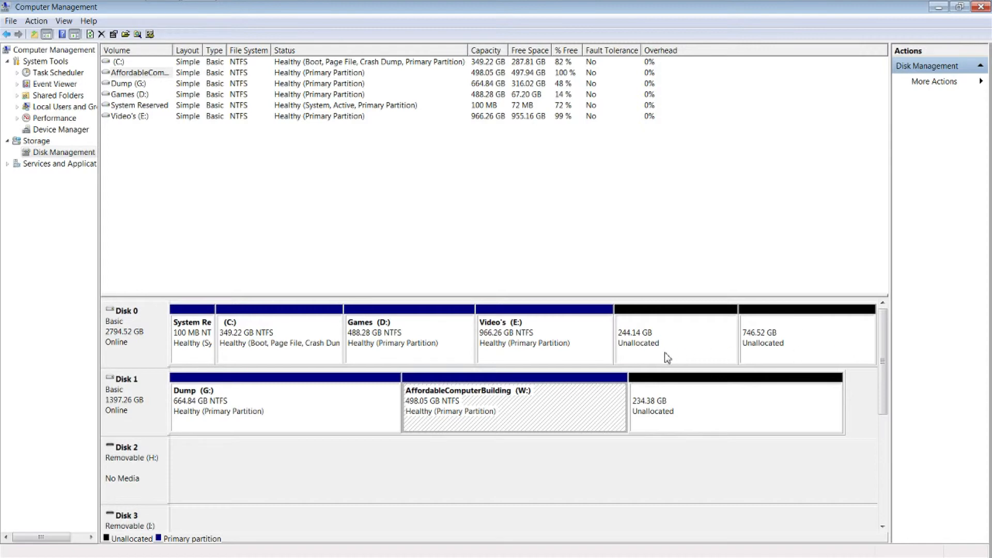
{"action": "right_click", "coordinate": [547, 408]}
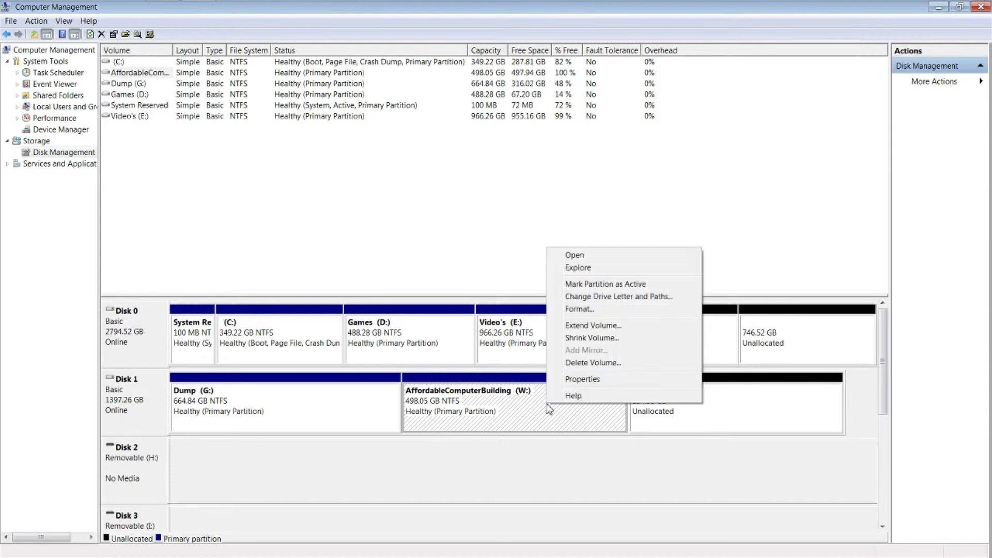
{"action": "left_click", "coordinate": [599, 326]}
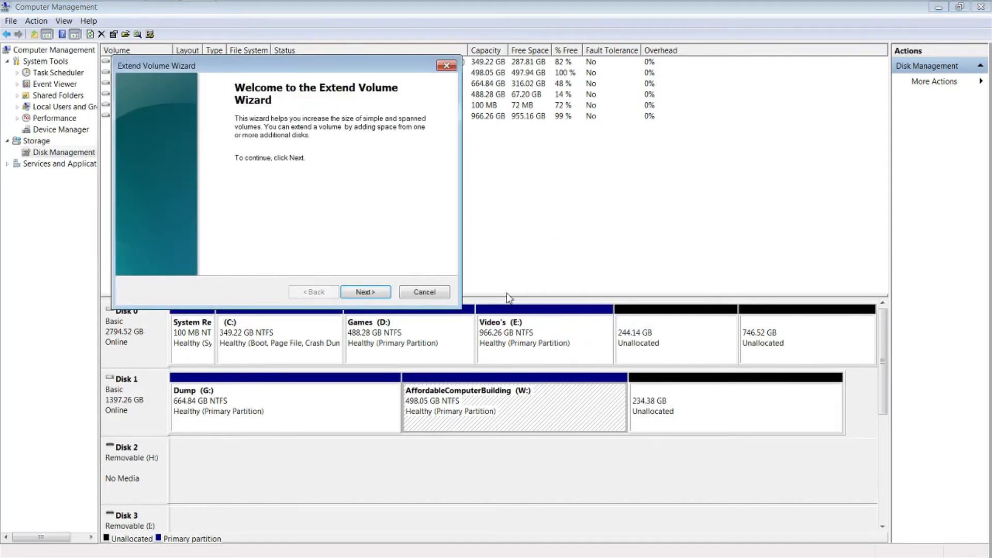
{"action": "left_click", "coordinate": [384, 298]}
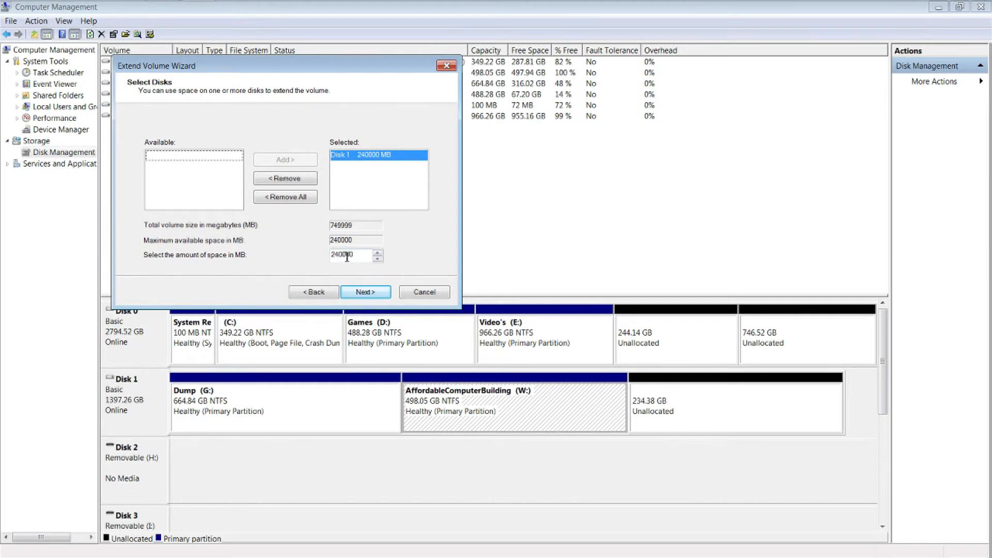
{"action": "left_click", "coordinate": [366, 294]}
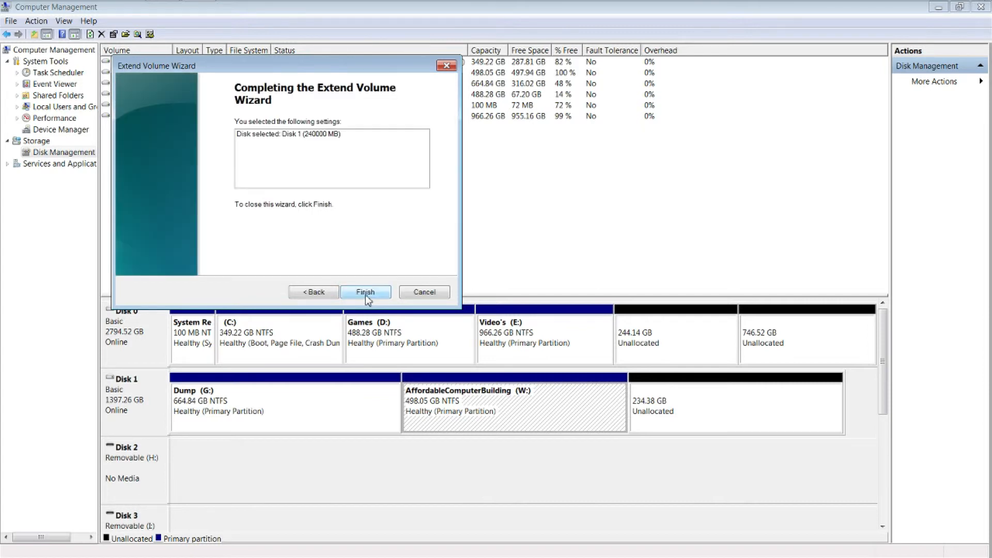
{"action": "left_click", "coordinate": [366, 293]}
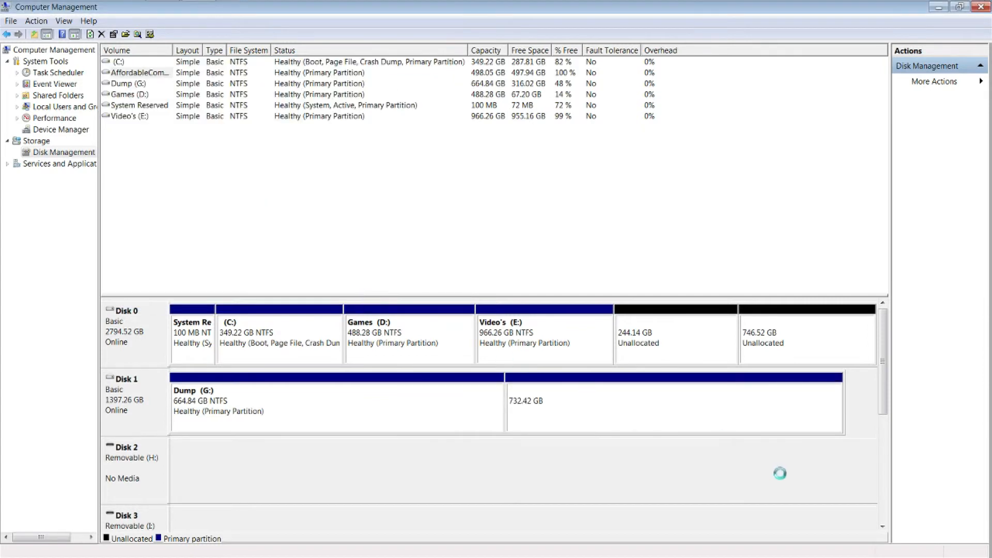